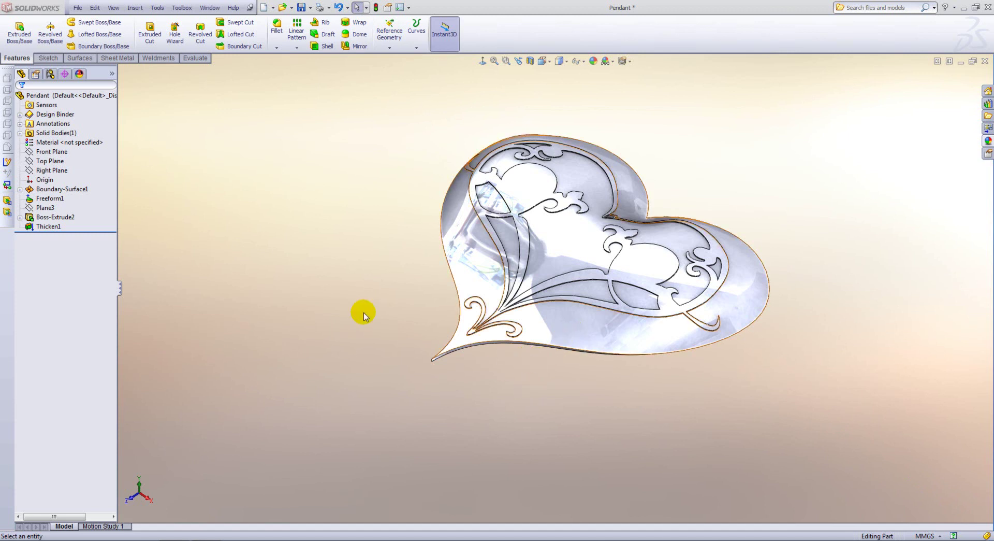
Bring up the context menu for the Pendant part's Material <not specified> entry
left_click(56, 143)
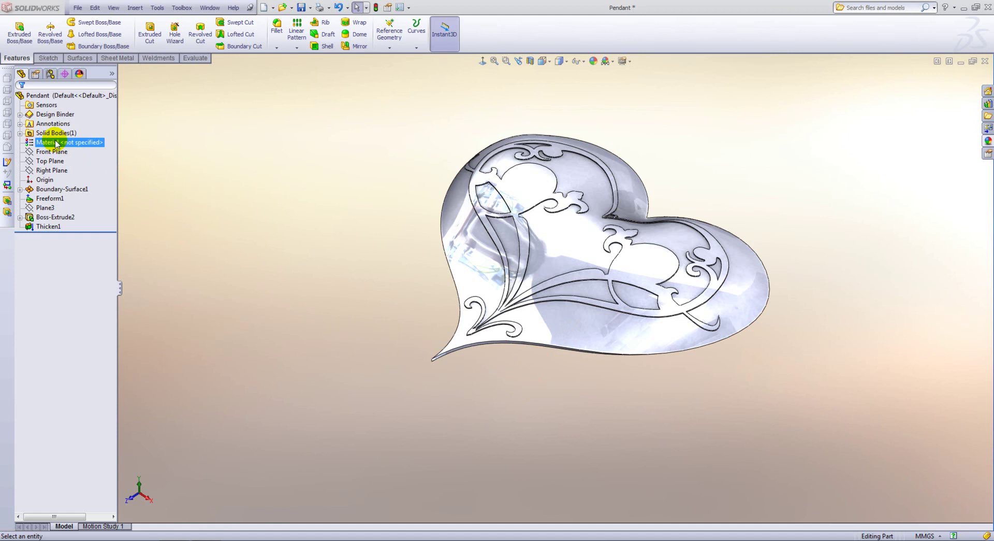
right_click(56, 143)
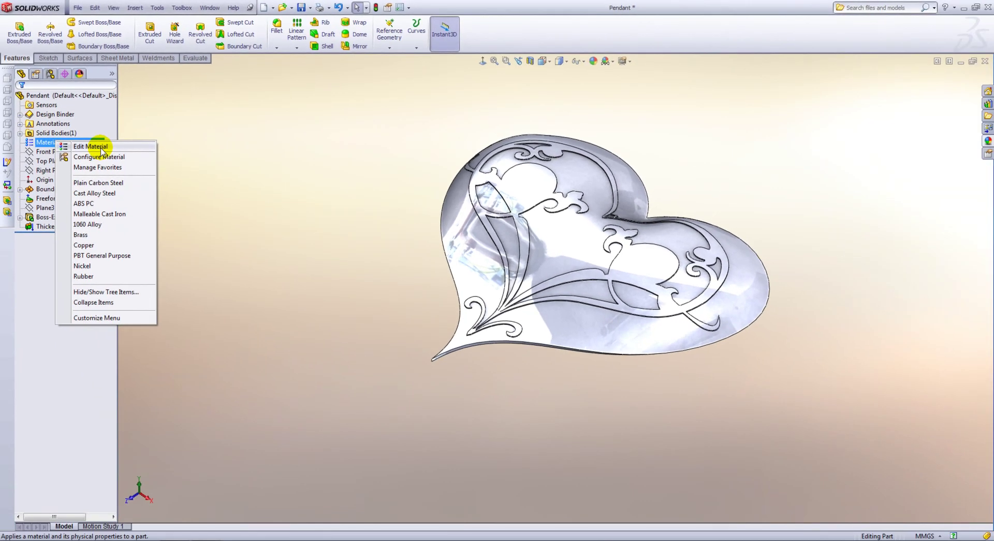
Open the material editor and expand SolidWorks Materials > Copper Alloys, collapsing Steel
left_click(101, 148)
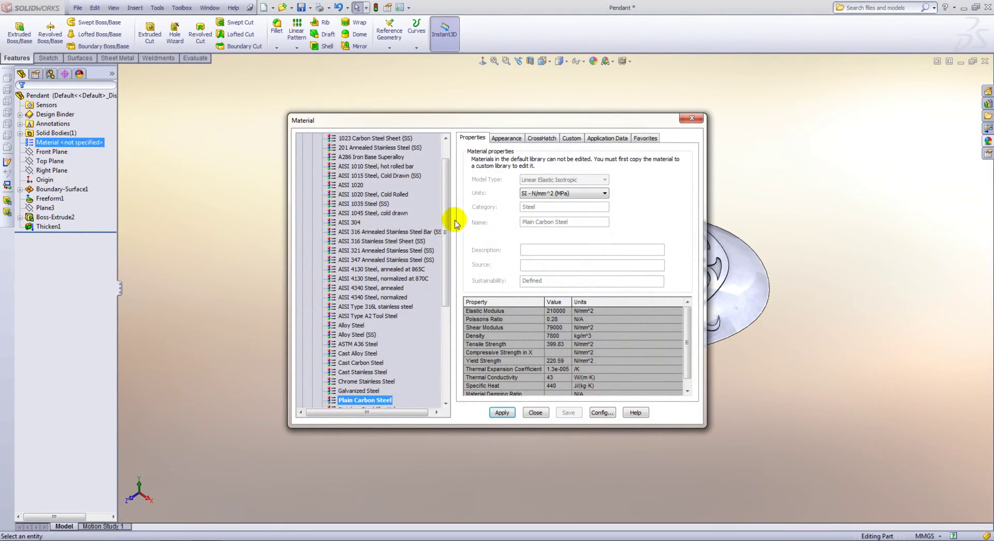
left_click_drag(445, 222, 443, 137)
left_click(313, 157)
left_click(304, 147)
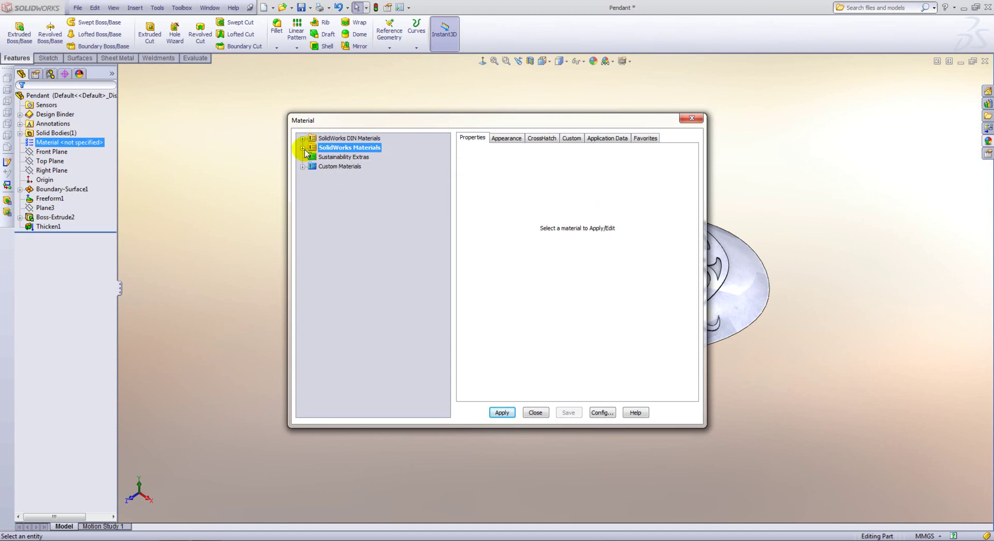
left_click(303, 148)
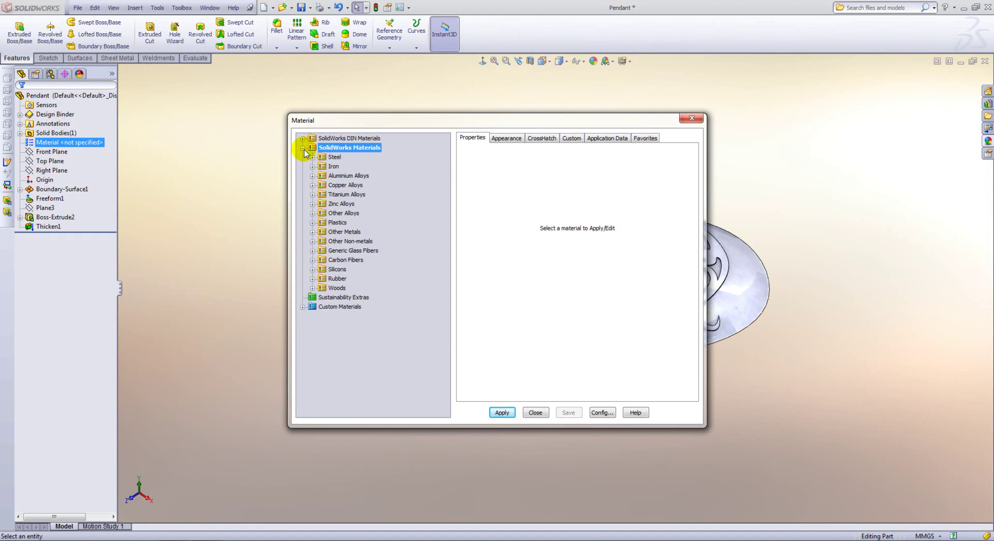
left_click(313, 186)
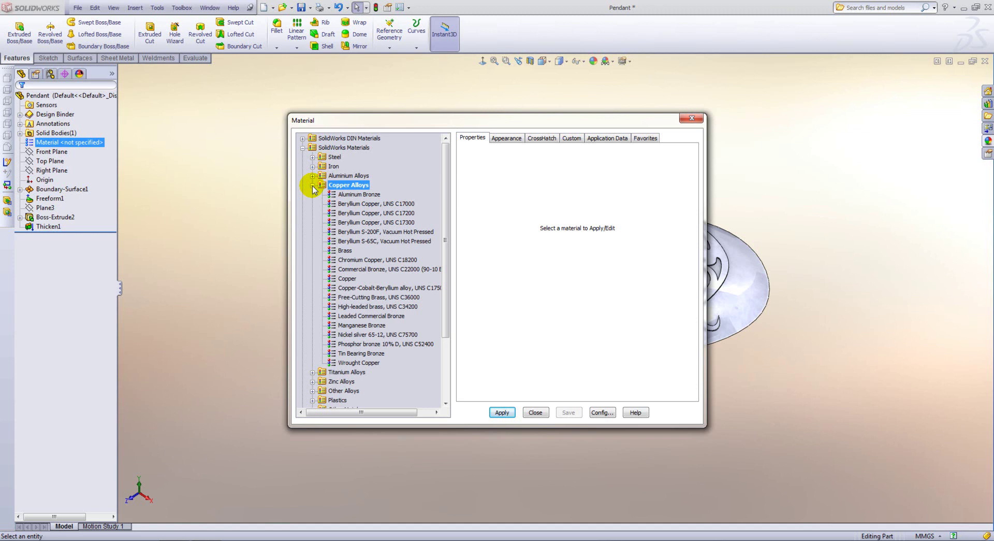
Review standard Copper's properties (density 8900, yield 258.65) and its Appearance, CrossHatch and Custom tabs
left_click(350, 279)
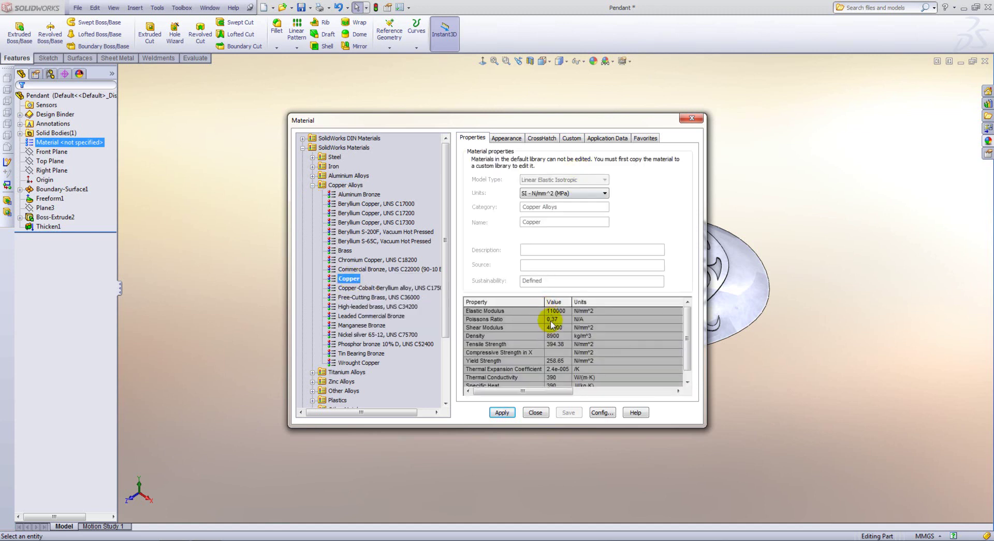
scroll(687, 334, "down", 1)
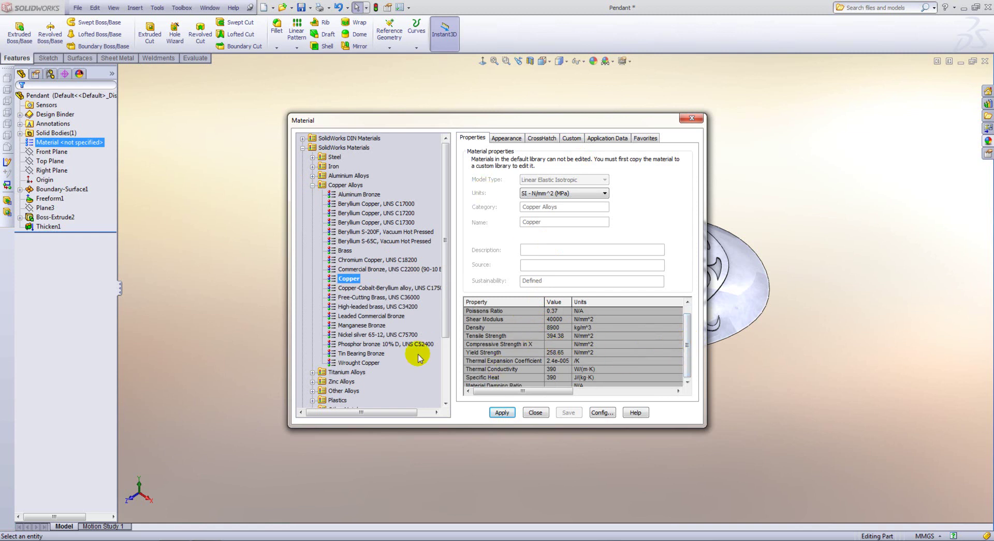
left_click(506, 138)
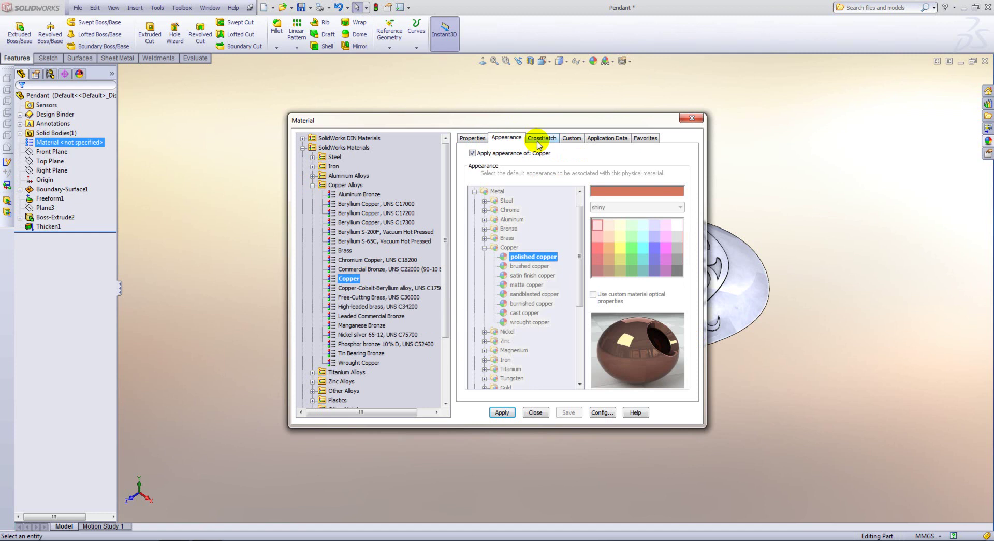
left_click(541, 138)
left_click(572, 138)
left_click(507, 137)
left_click(472, 138)
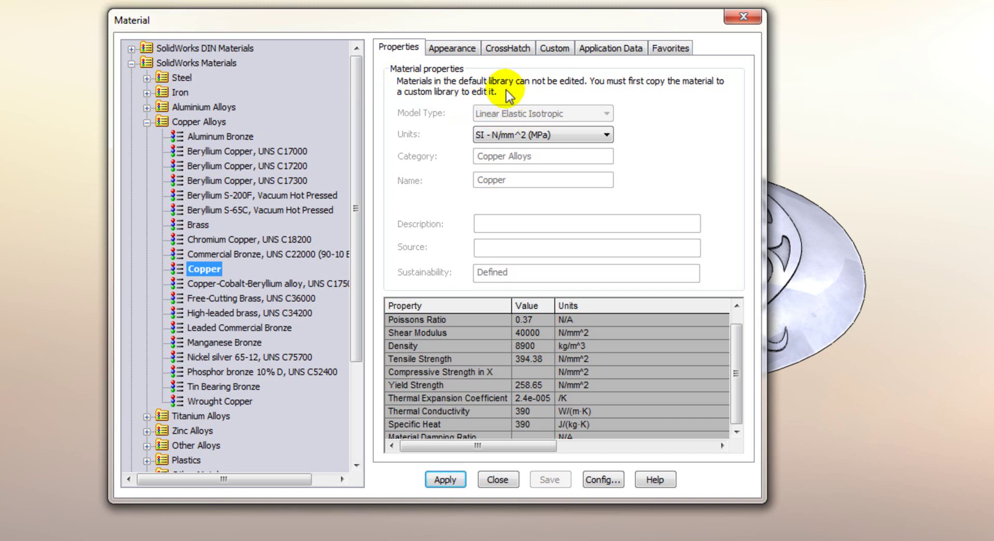
Start a new material library named 'Innova Systems' with the Desktop as save location
left_click(147, 122)
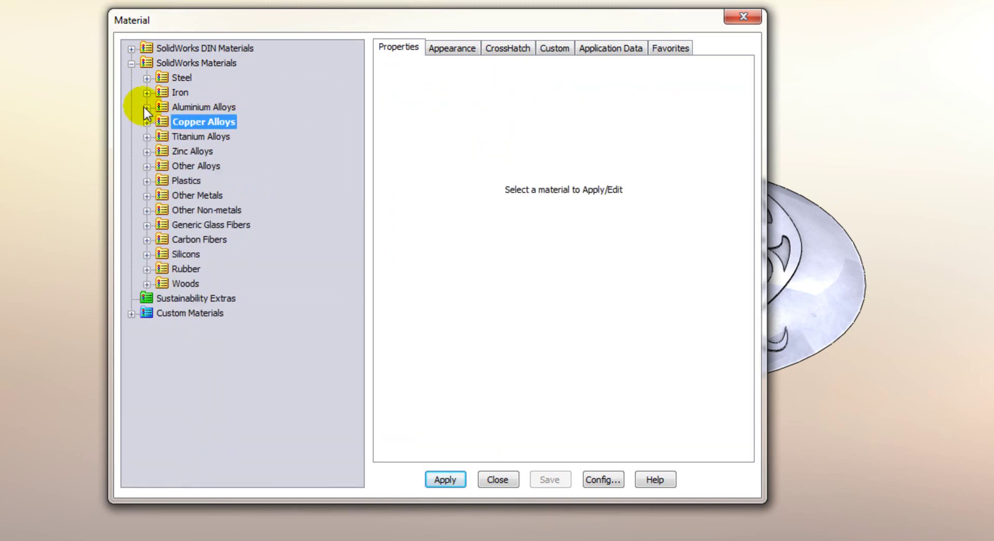
left_click(131, 64)
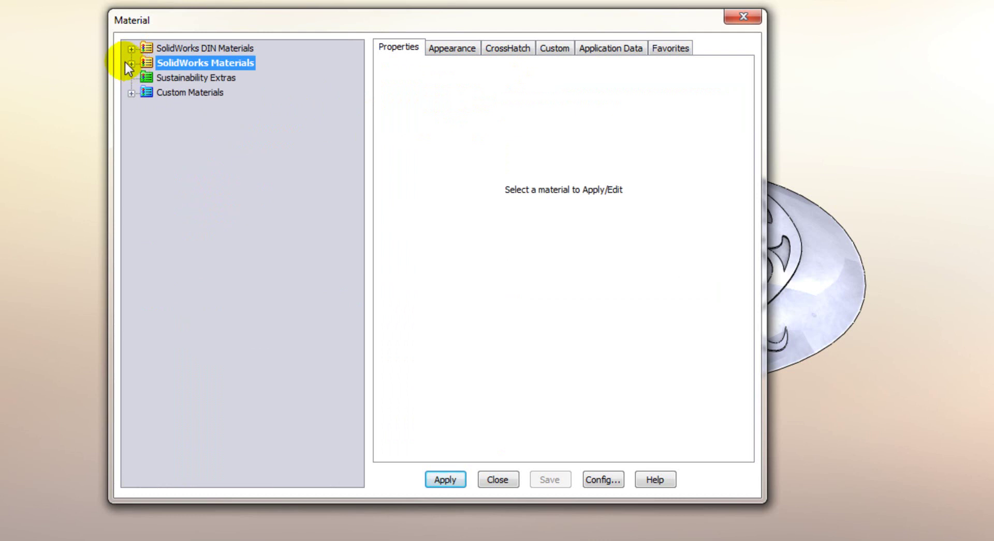
right_click(208, 122)
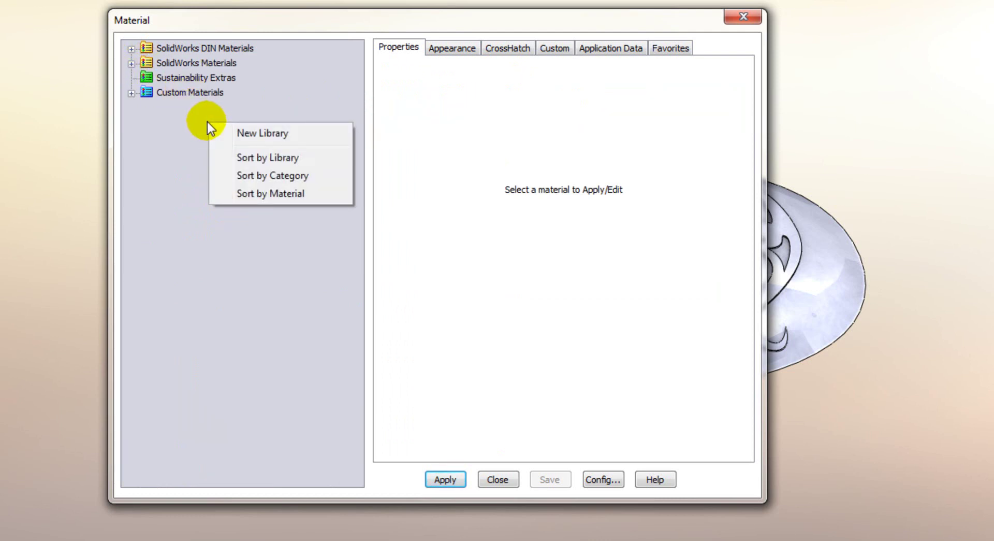
left_click(264, 134)
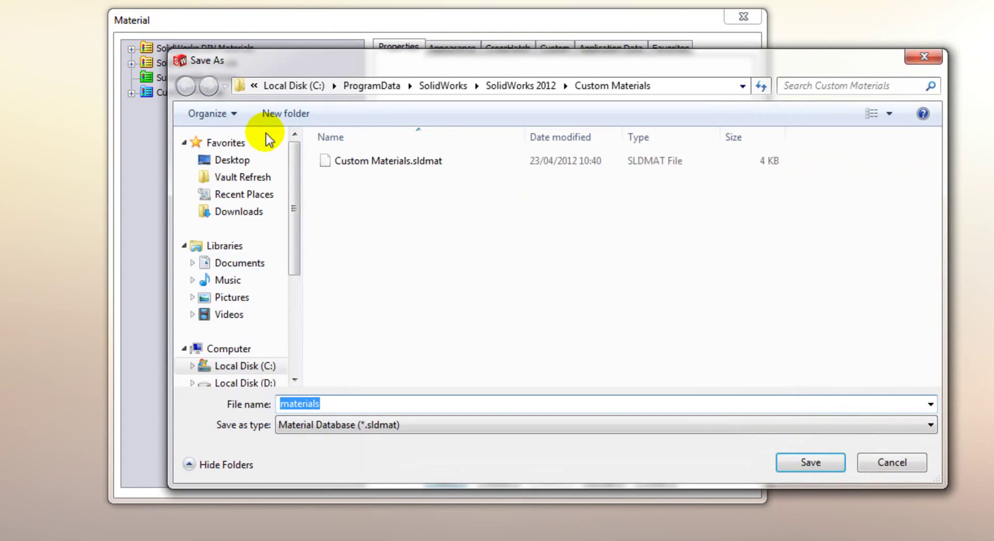
type("Inno")
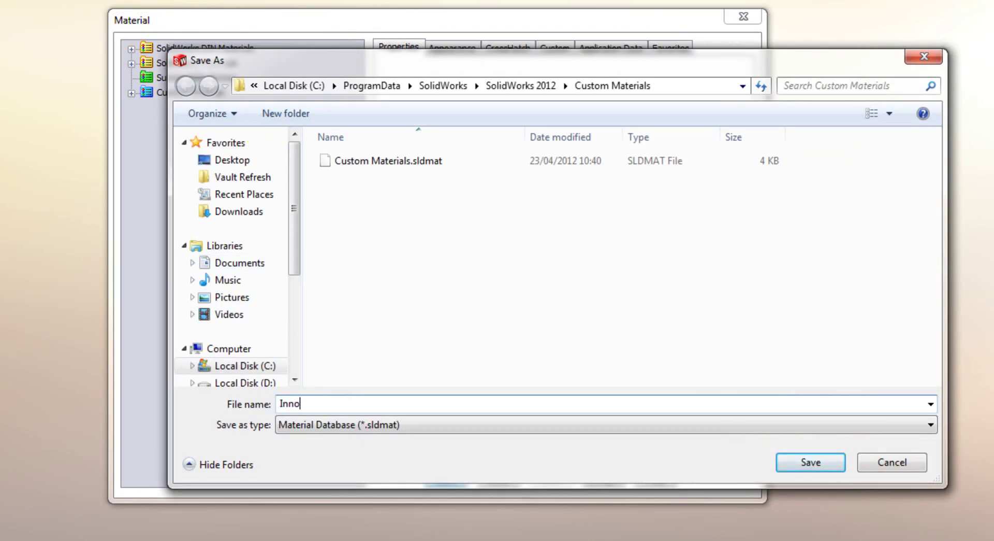
type("va Systems")
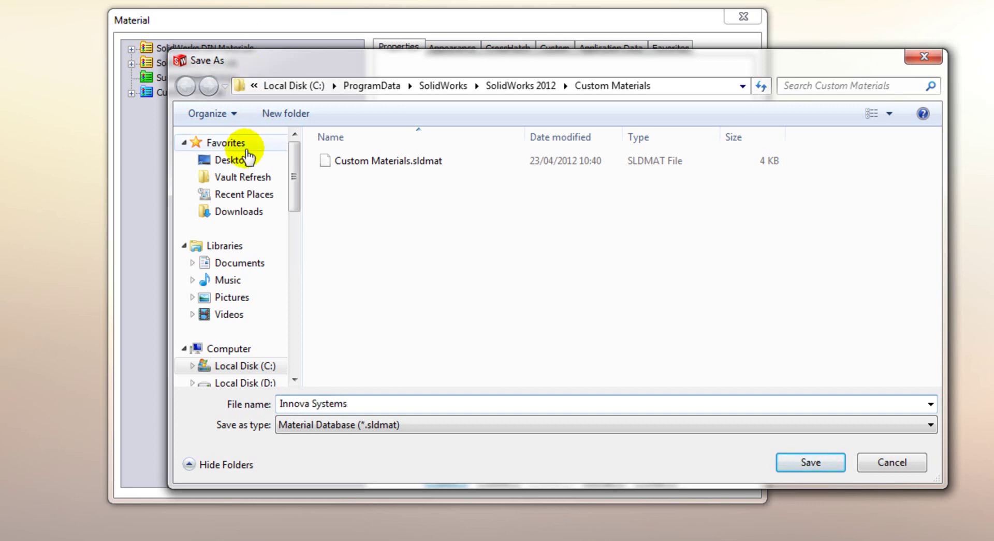
left_click(238, 161)
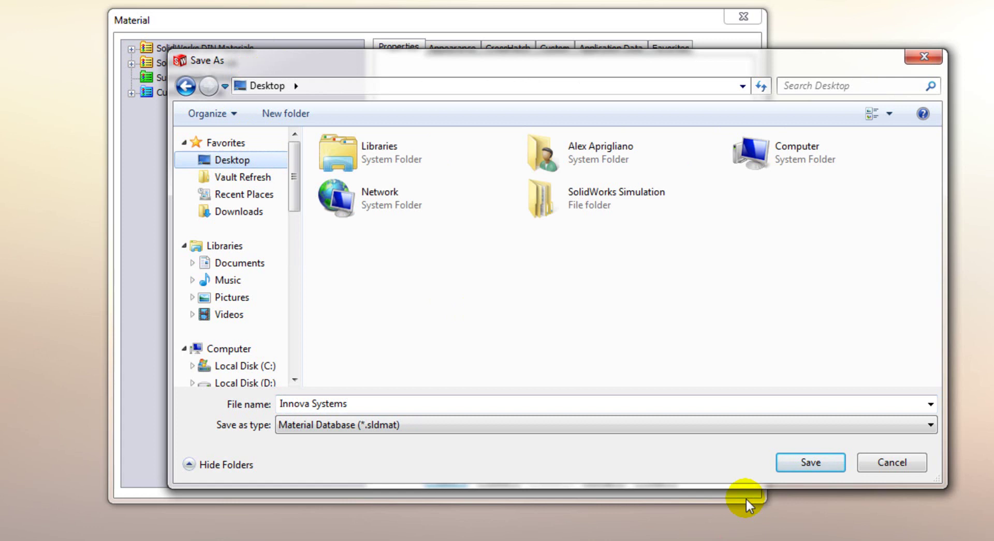
Save the Innova Systems library and add a category named 'Coppers' to it
left_click(809, 460)
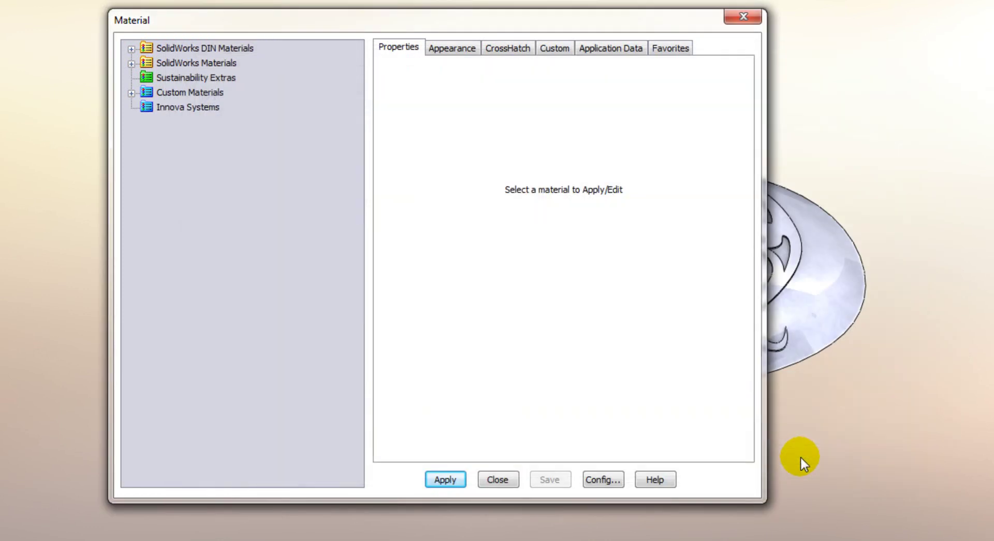
left_click(165, 109)
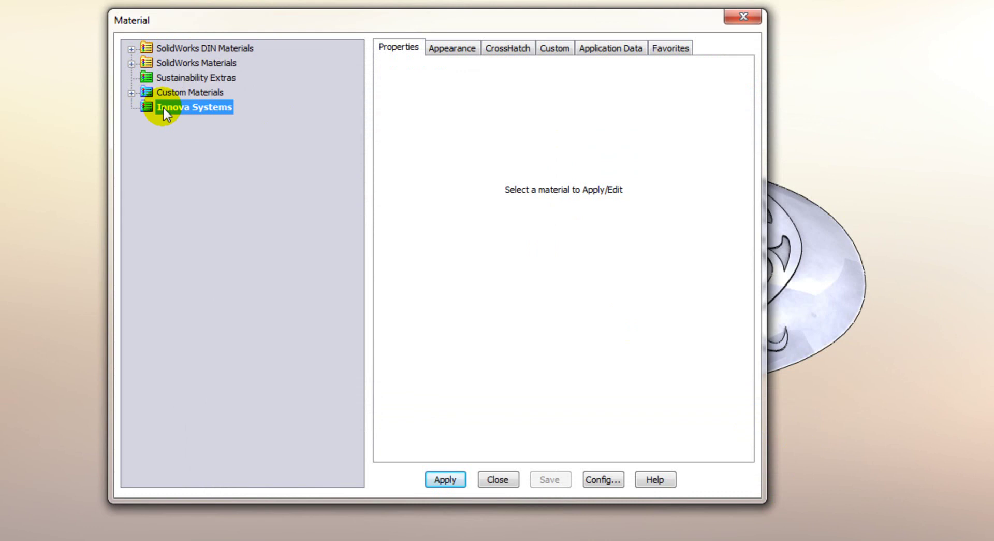
right_click(181, 109)
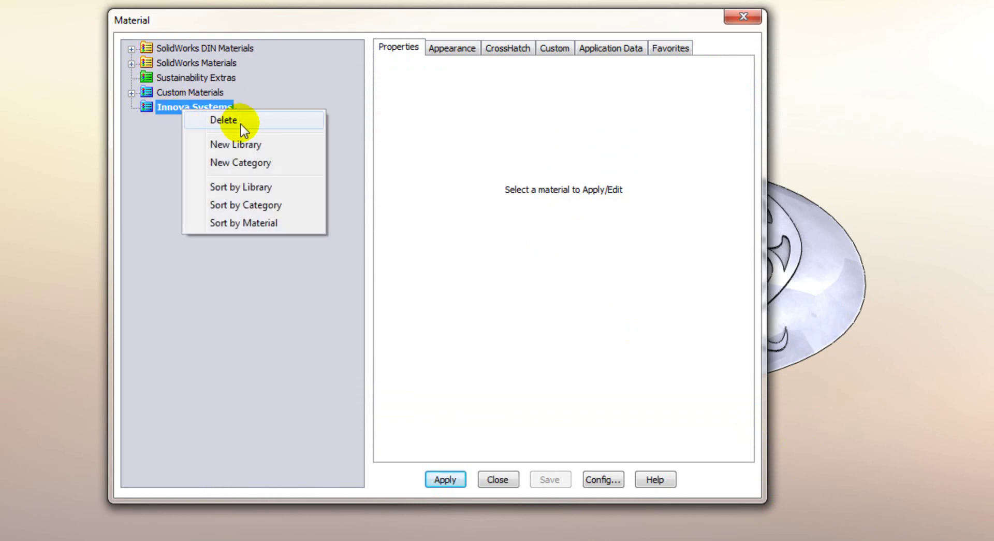
left_click(239, 163)
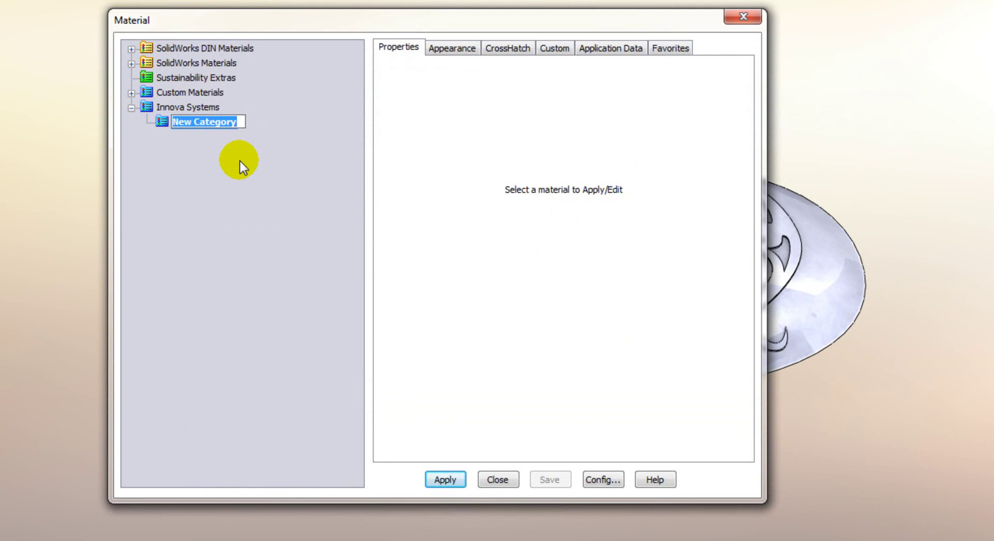
type("Coppers")
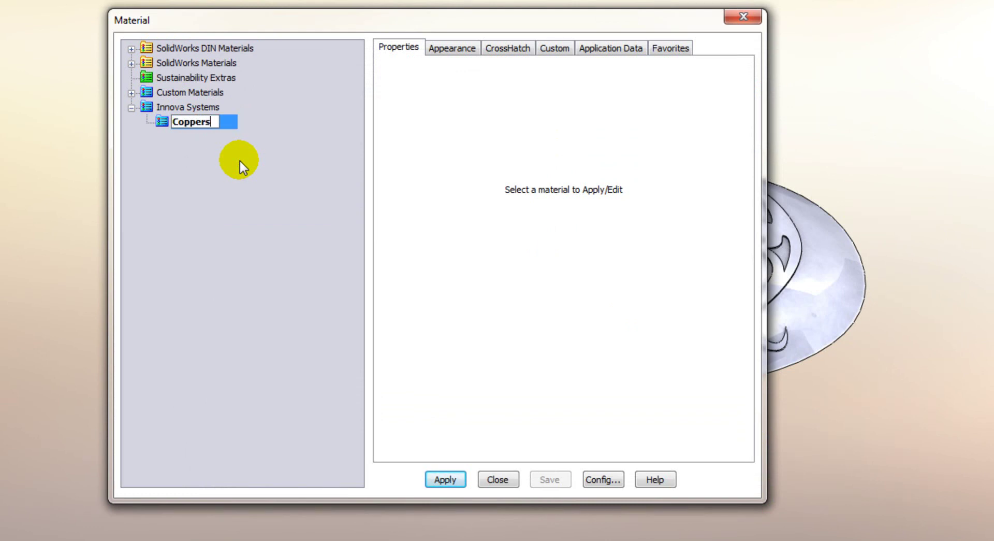
key("Return")
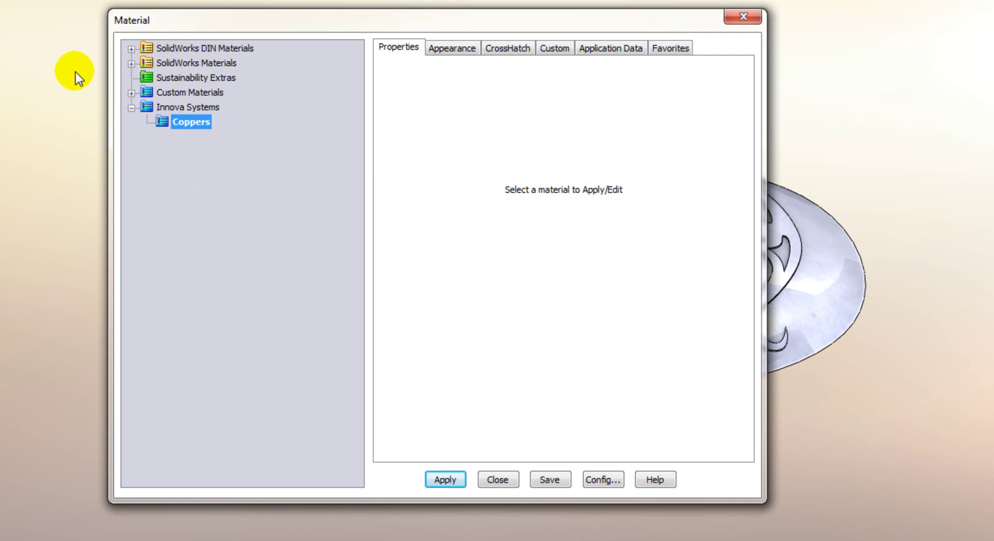
Check the Coppers category's options without changes, then expand the SolidWorks Materials library
right_click(197, 153)
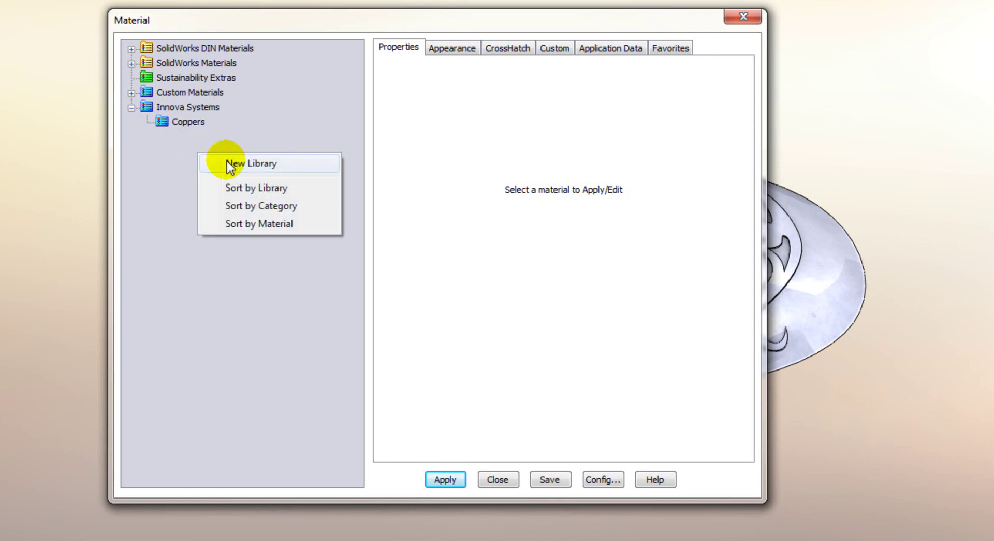
right_click(183, 124)
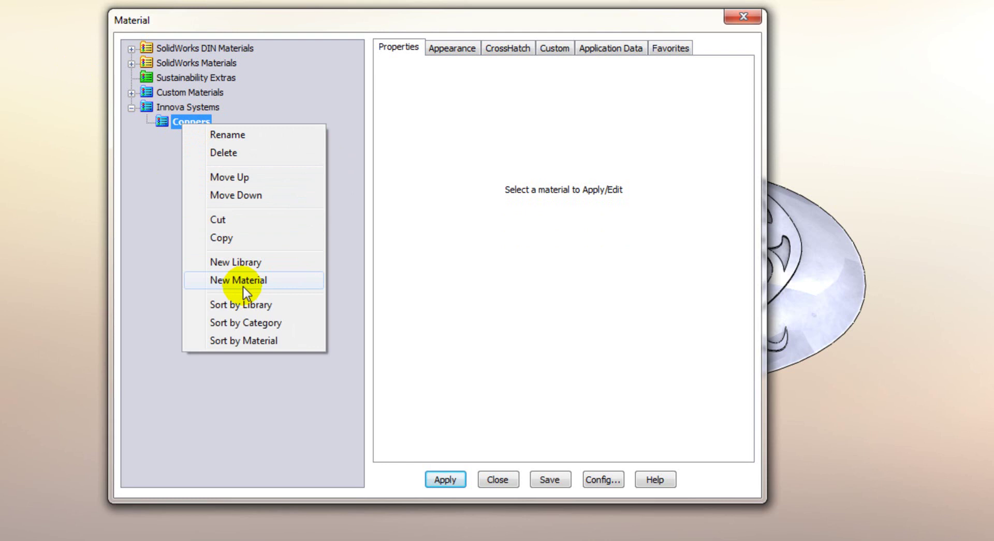
left_click(161, 242)
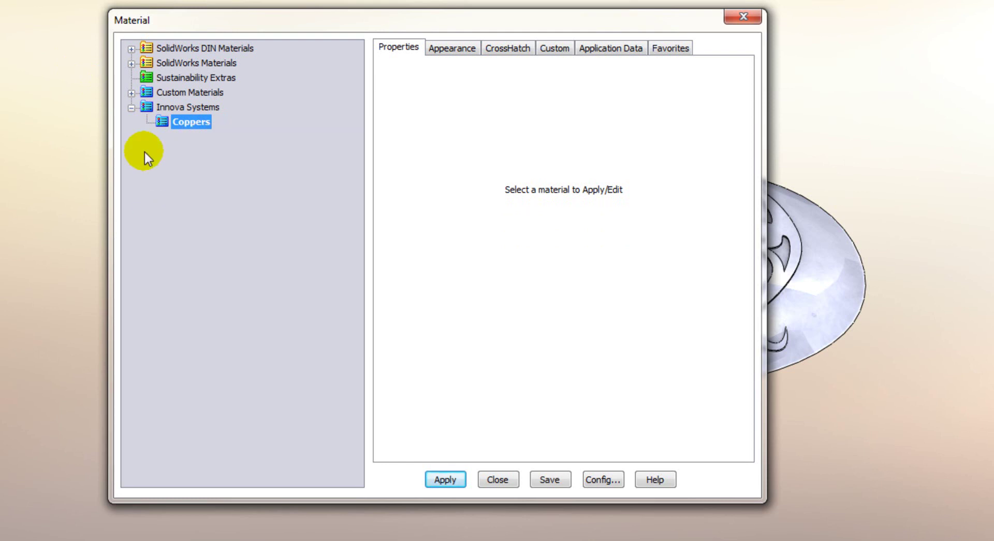
left_click(130, 64)
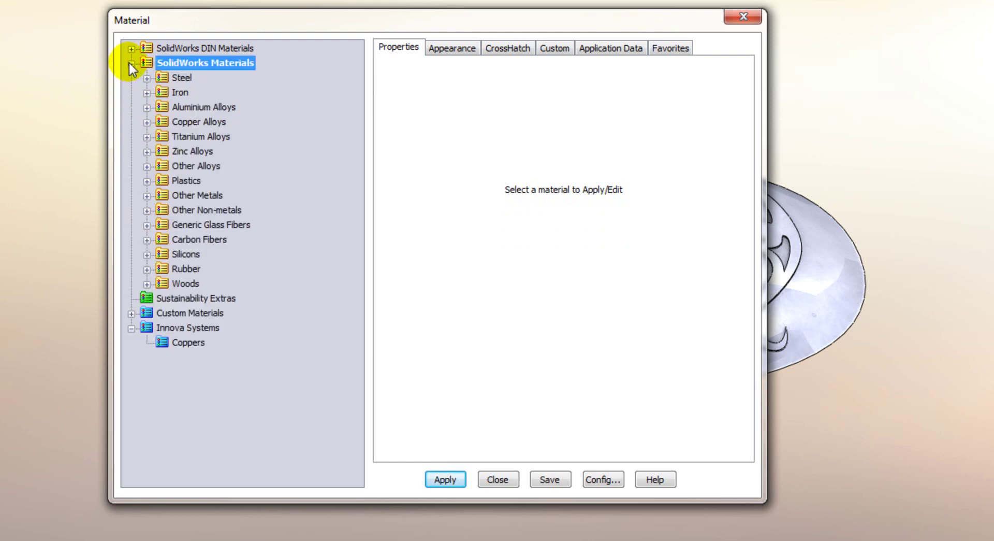
Copy standard Copper from Copper Alloys and paste it into the Innova Systems Coppers category
left_click(148, 123)
right_click(201, 272)
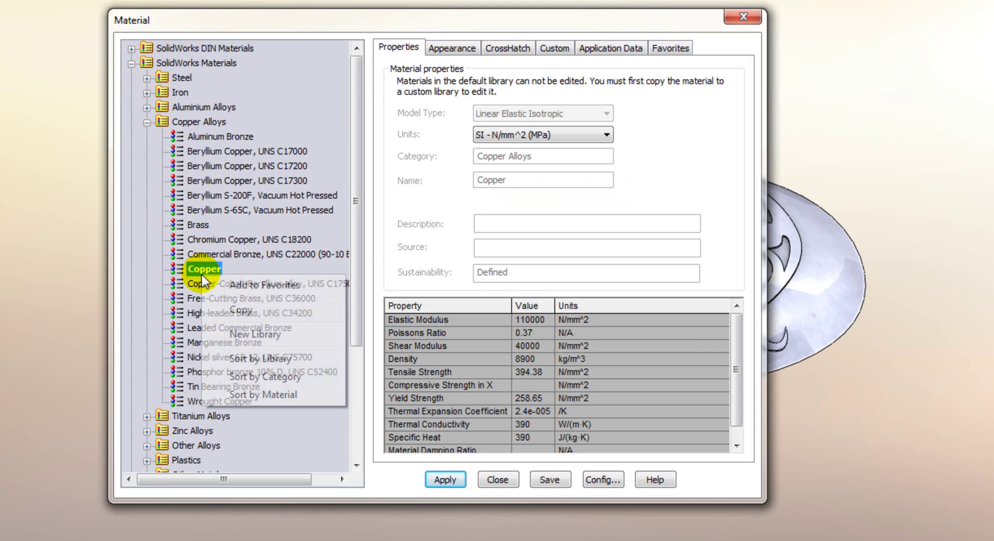
left_click(234, 311)
left_click(148, 123)
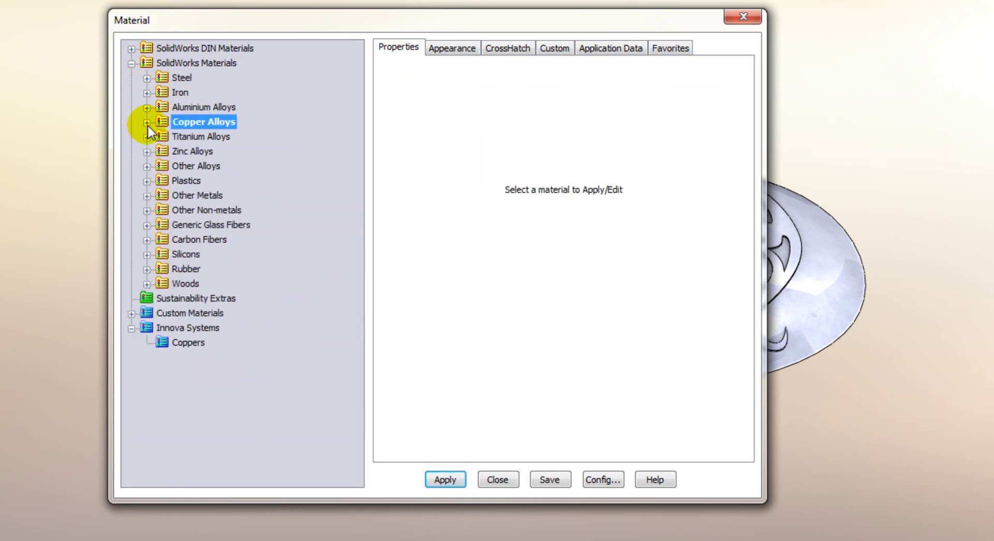
right_click(198, 342)
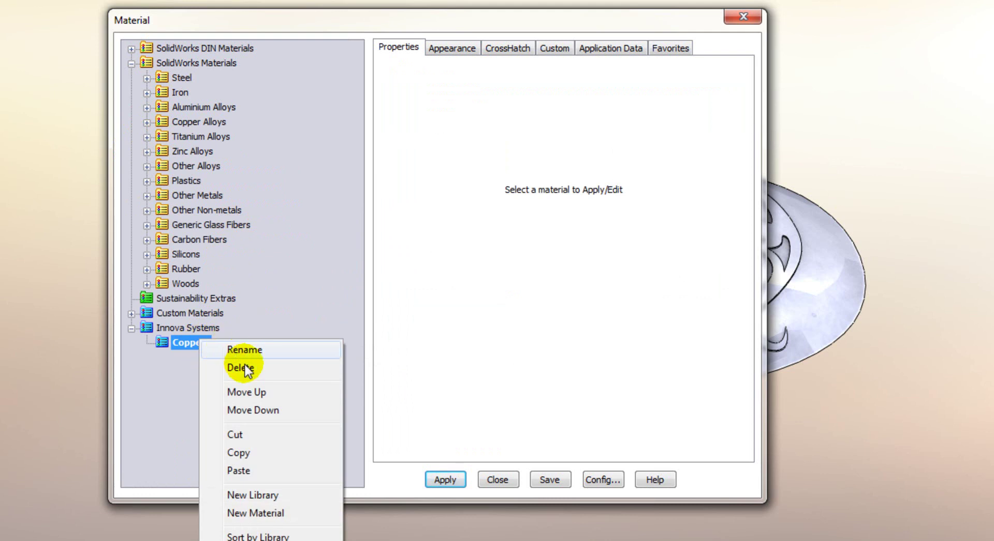
left_click(250, 470)
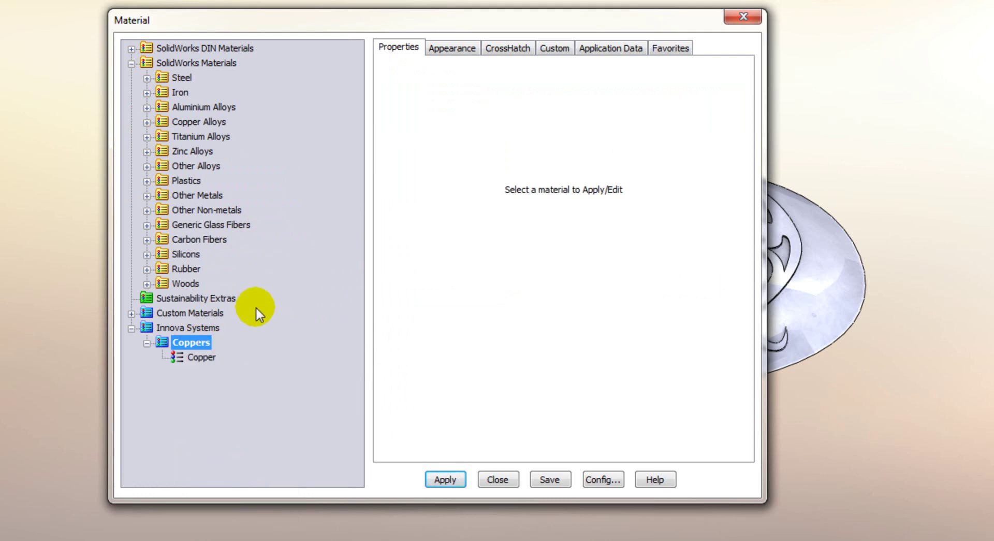
left_click(200, 358)
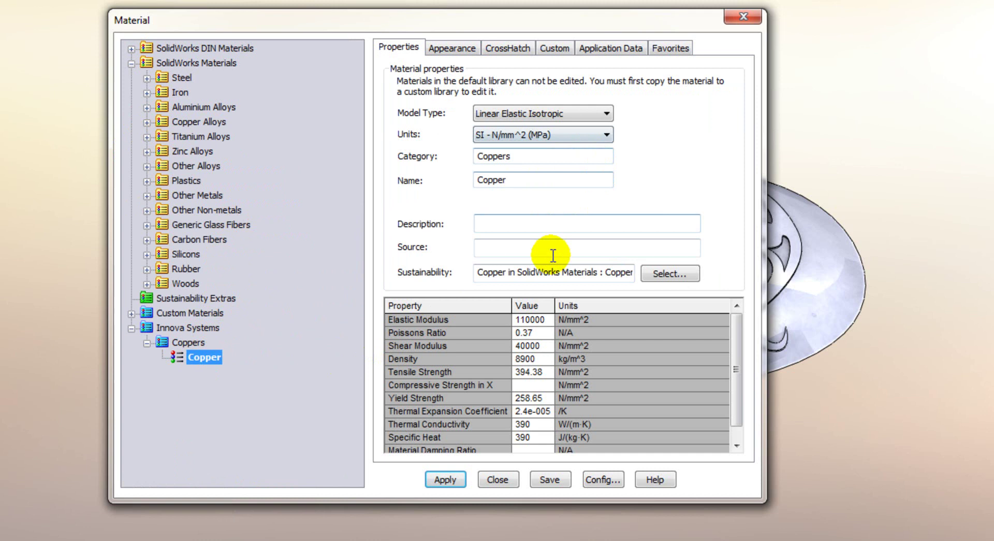
Rename the copy 'Copper - Annealed' and set Poissons Ratio 0.343 and Shear Modulus 46000
double_click(527, 180)
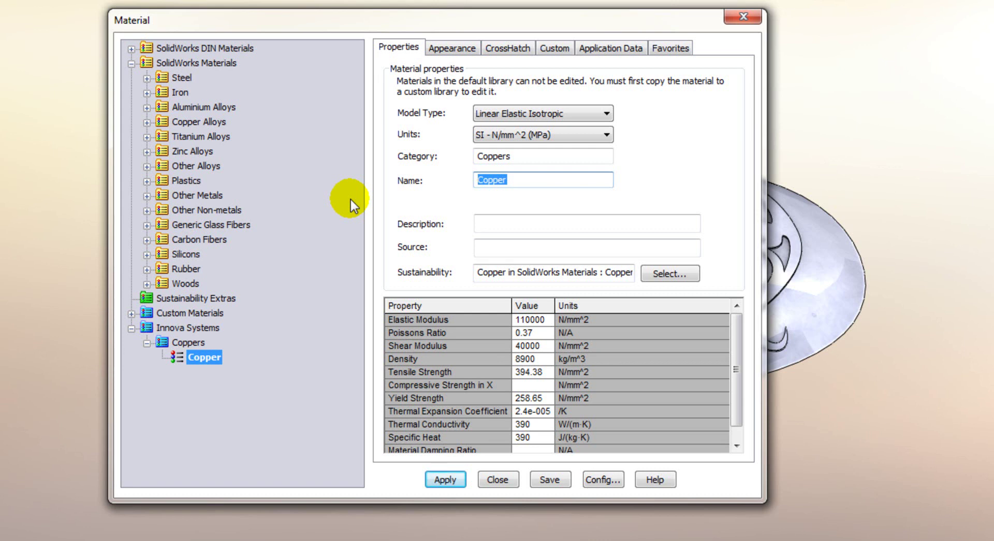
type("Coppe")
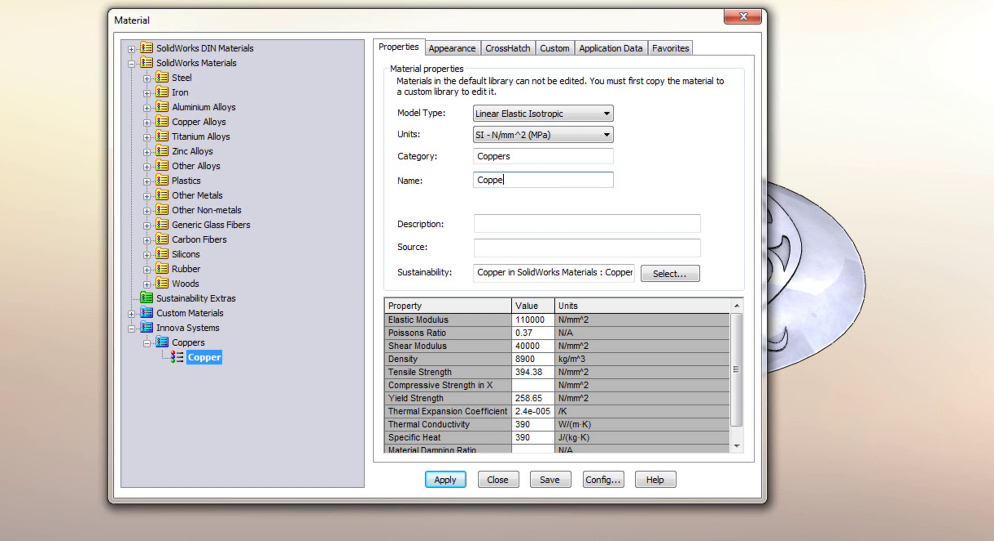
type("r - Annealed")
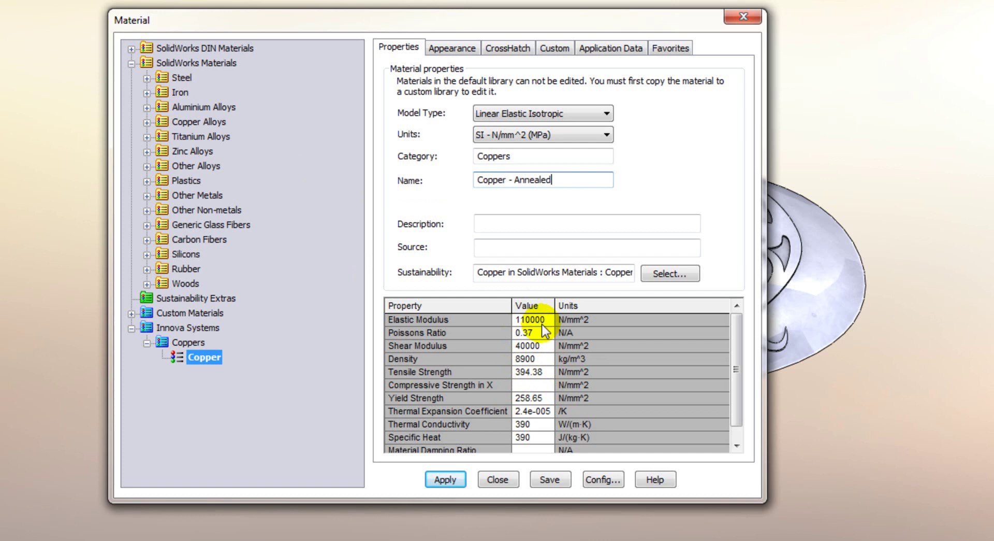
left_click(528, 332)
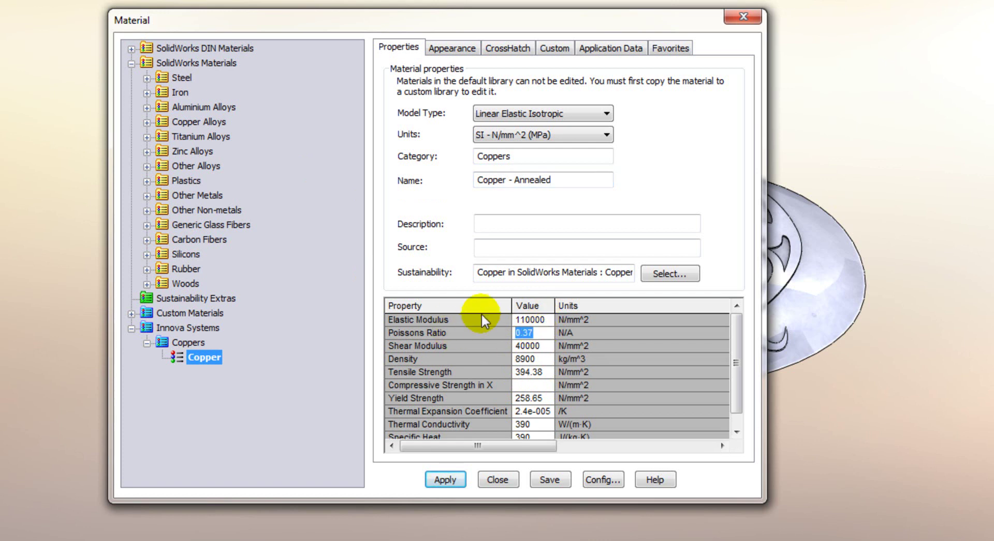
type("0.343")
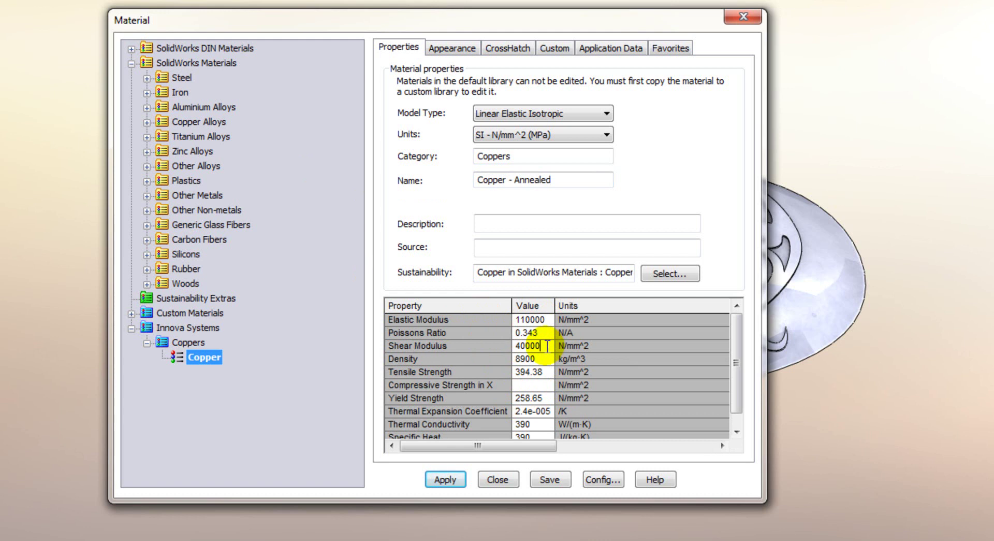
key("Return")
type("46000")
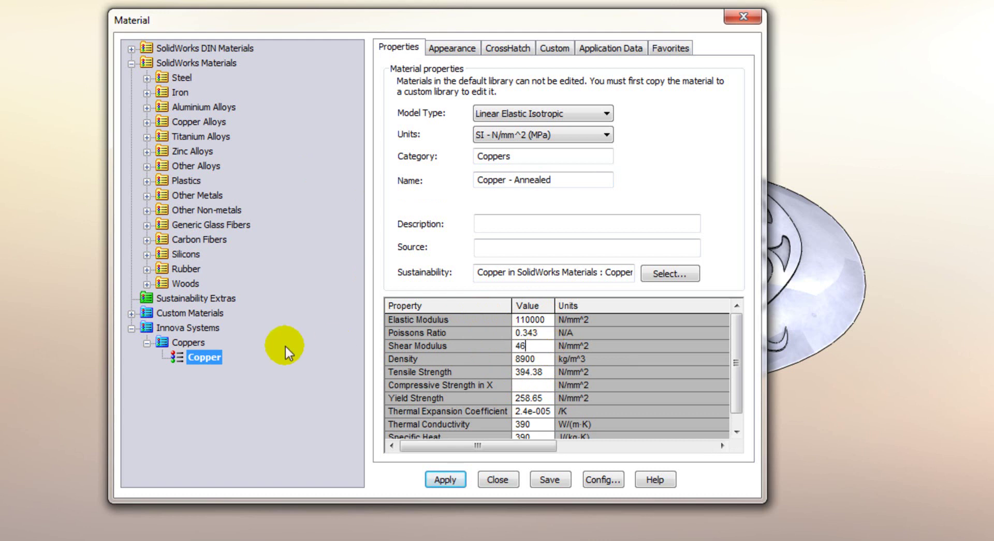
Set the material's Density to 8930 and Tensile Strength to 330
left_click(542, 358)
double_click(542, 359)
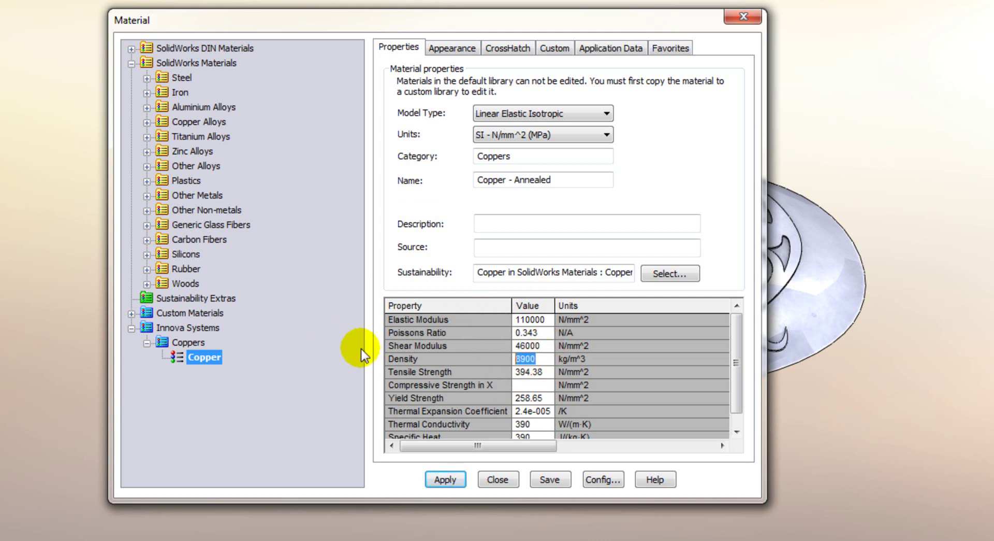
type("8930")
double_click(545, 371)
type("330")
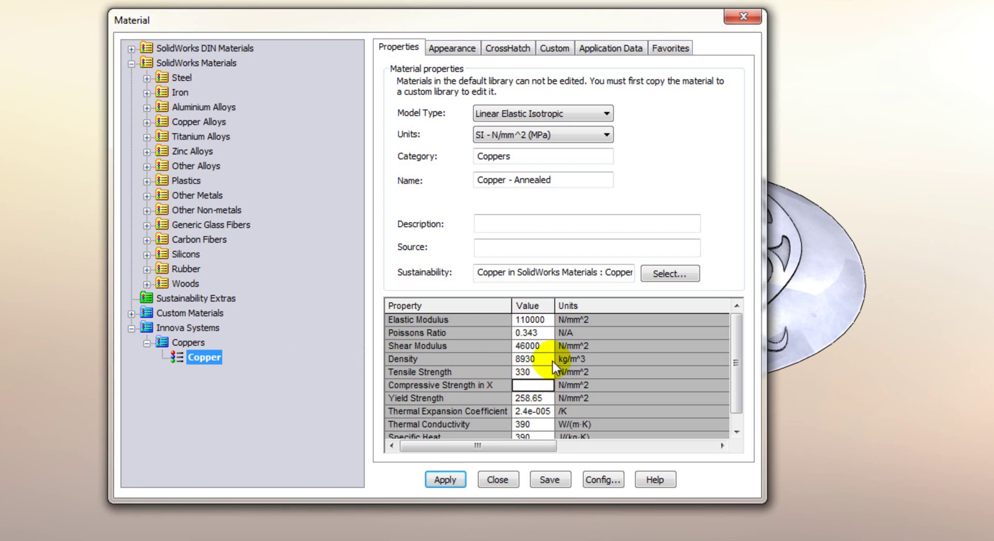
left_click(542, 359)
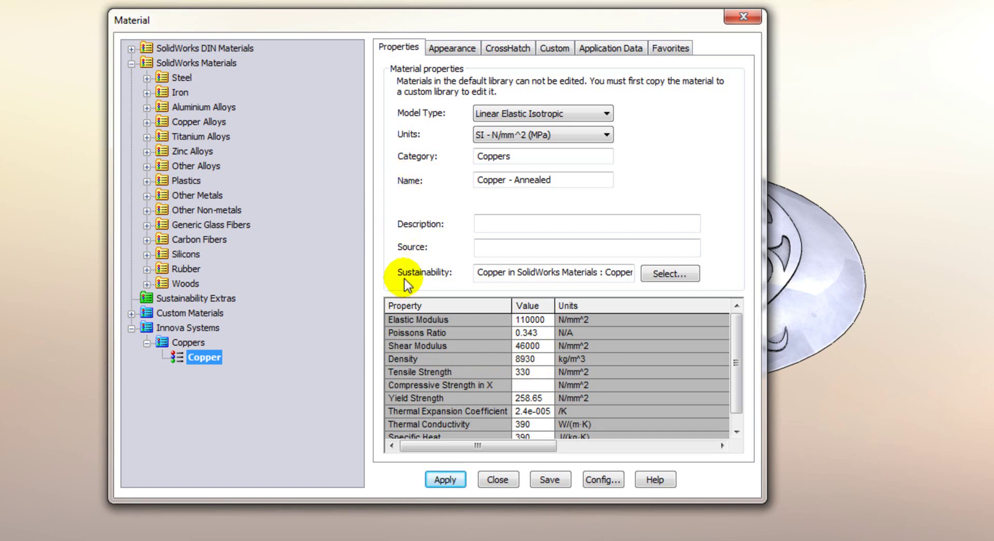
Give Copper - Annealed the satin finish copper appearance, keeping the ANSI33 (Bronze Brass) crosshatch
left_click(443, 48)
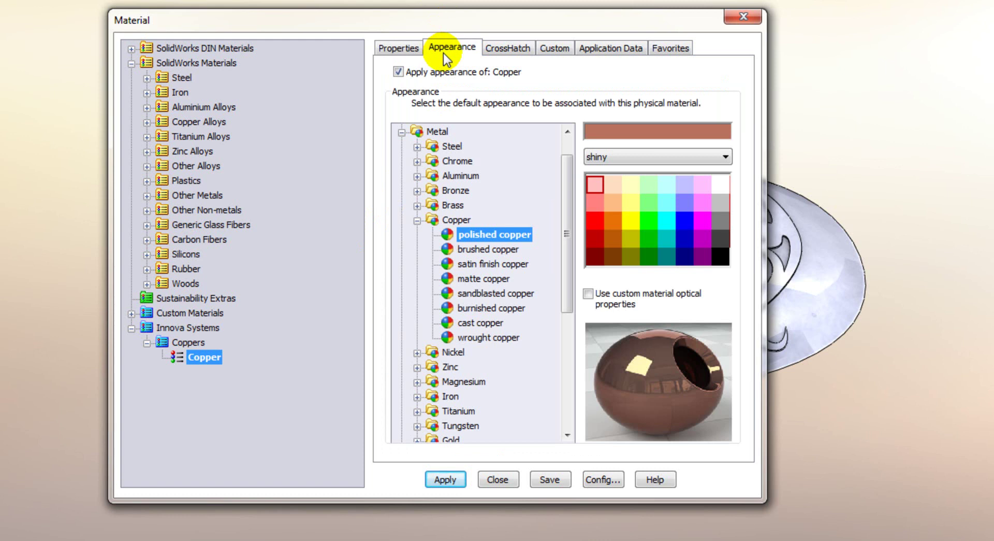
left_click(500, 264)
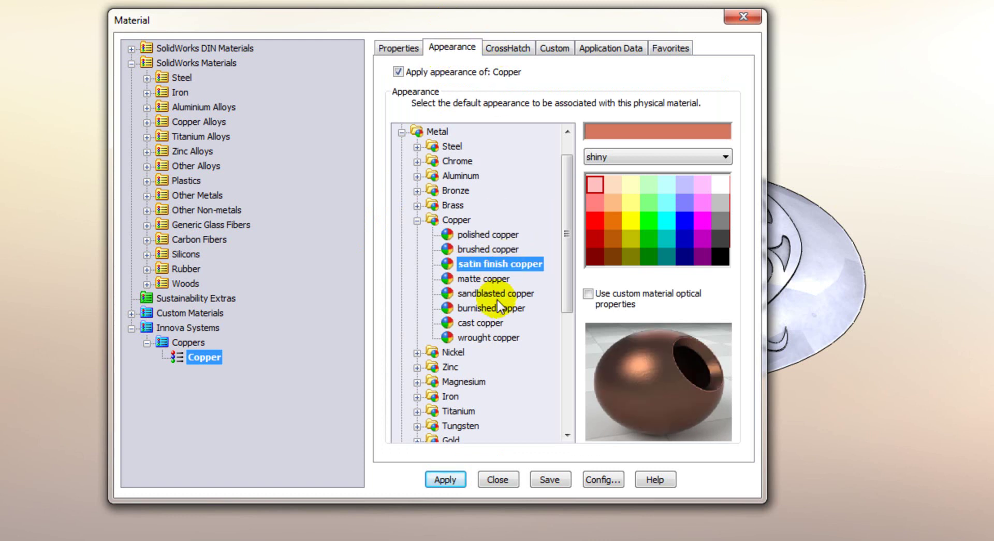
left_click(510, 49)
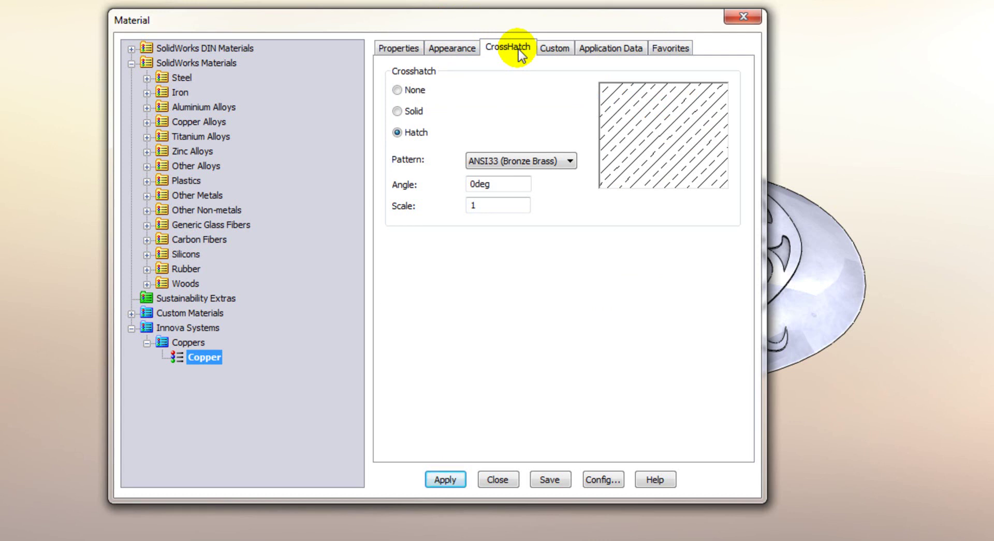
left_click(506, 162)
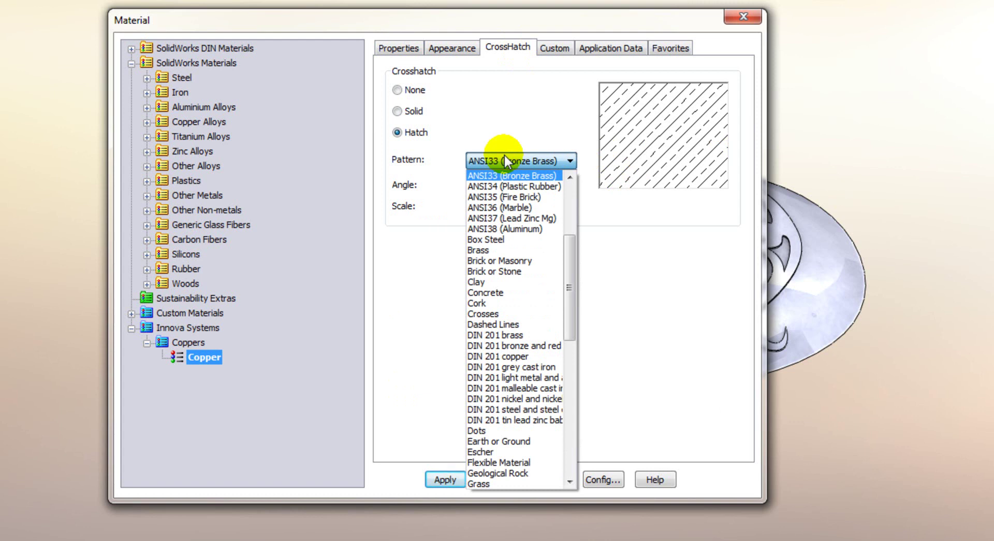
left_click(505, 155)
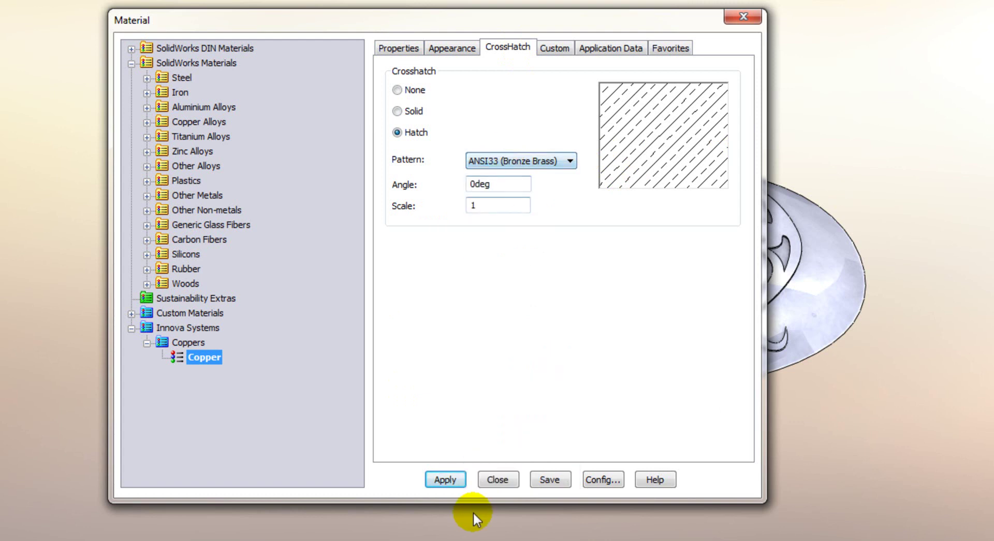
left_click(400, 45)
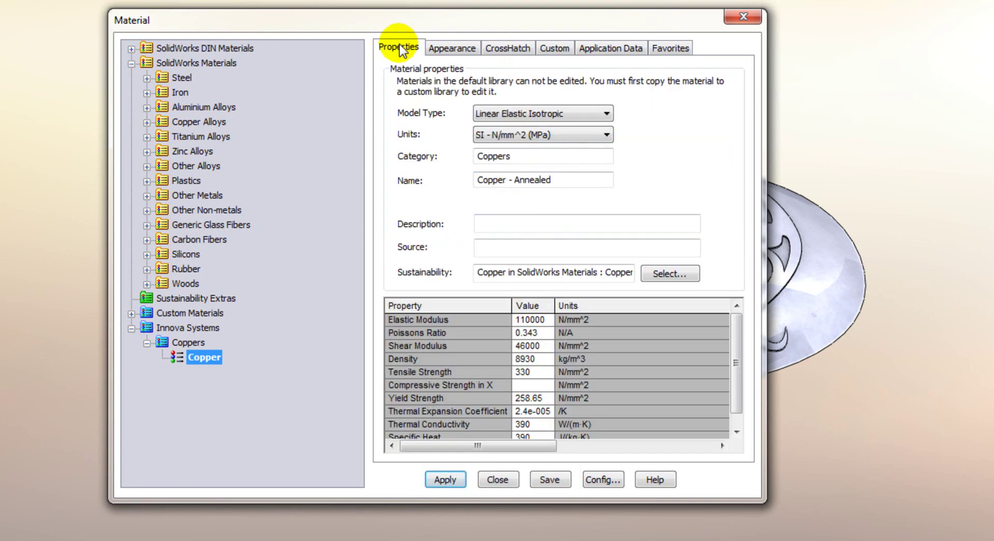
Apply the Copper - Annealed material to the heart pendant
left_click(442, 481)
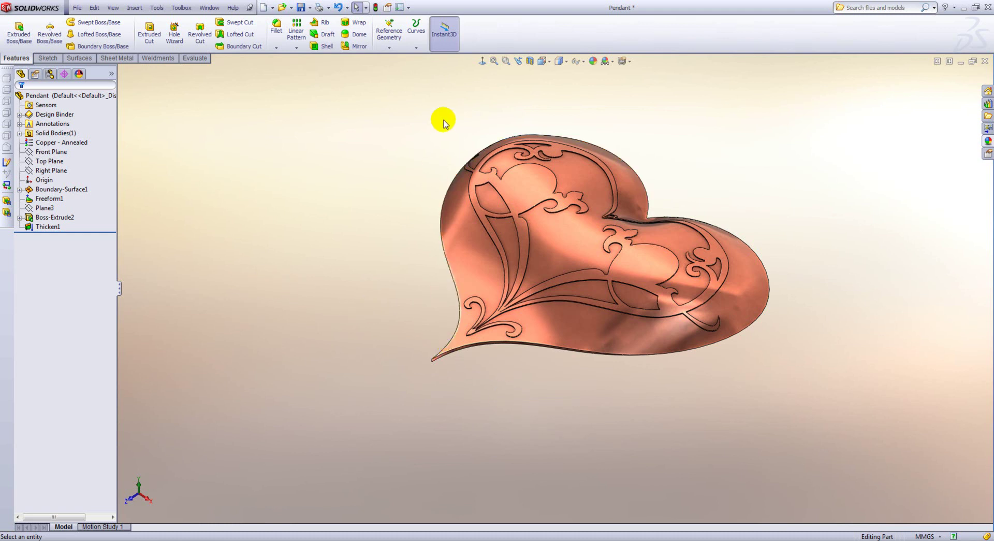
left_click(399, 8)
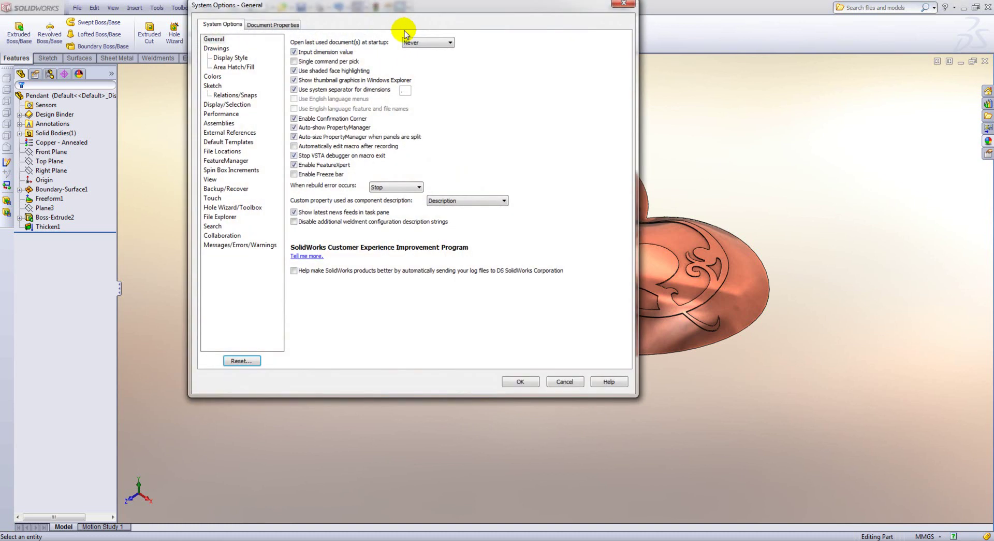
left_click(222, 150)
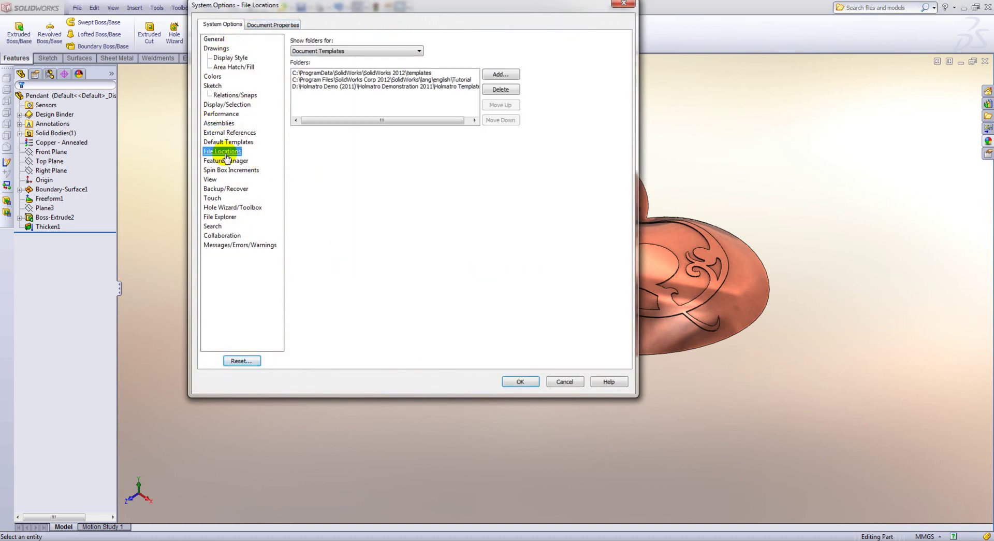
left_click(348, 51)
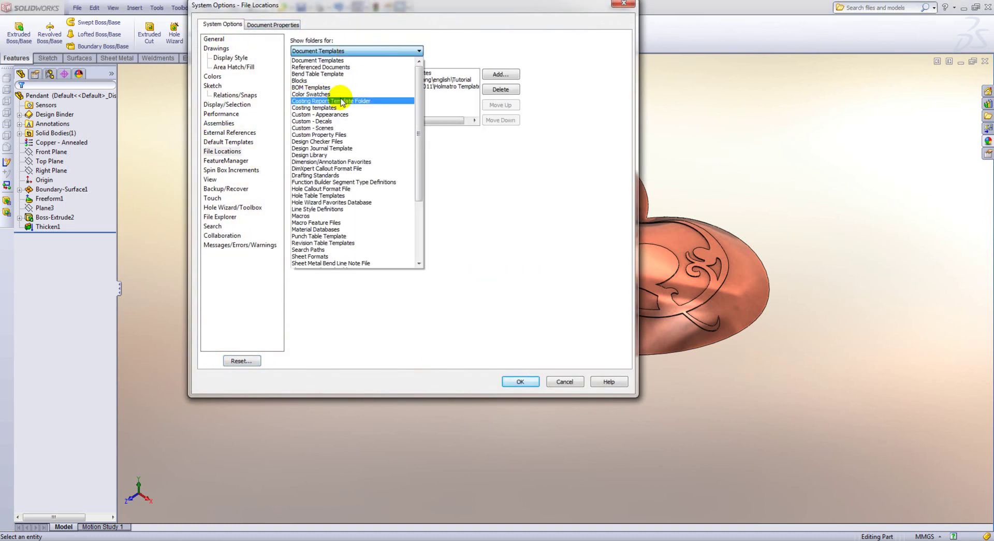
left_click(330, 229)
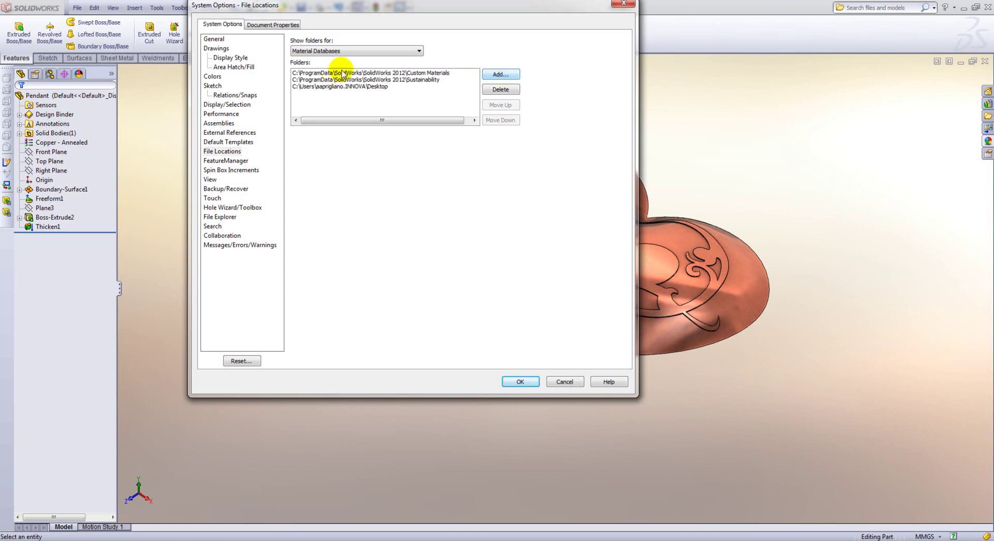
left_click(523, 383)
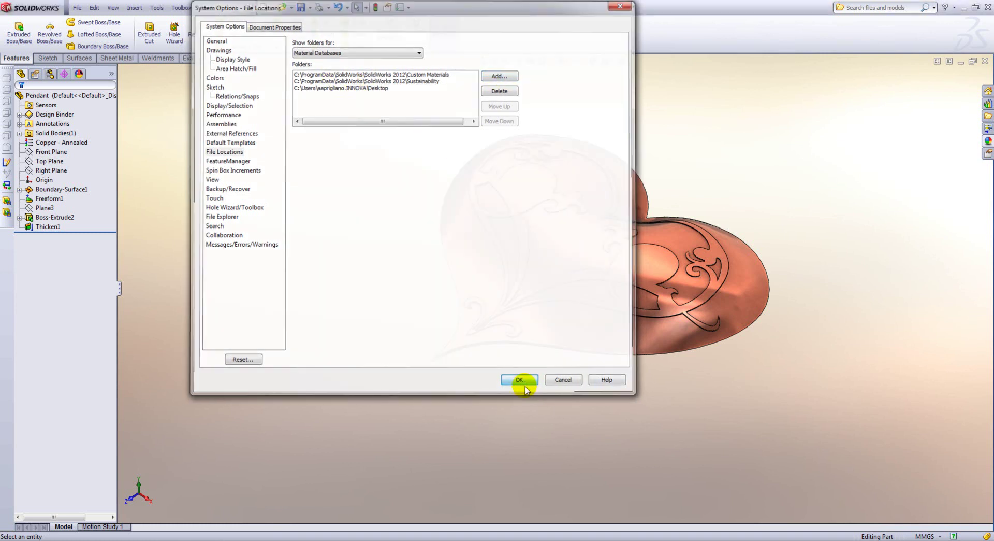